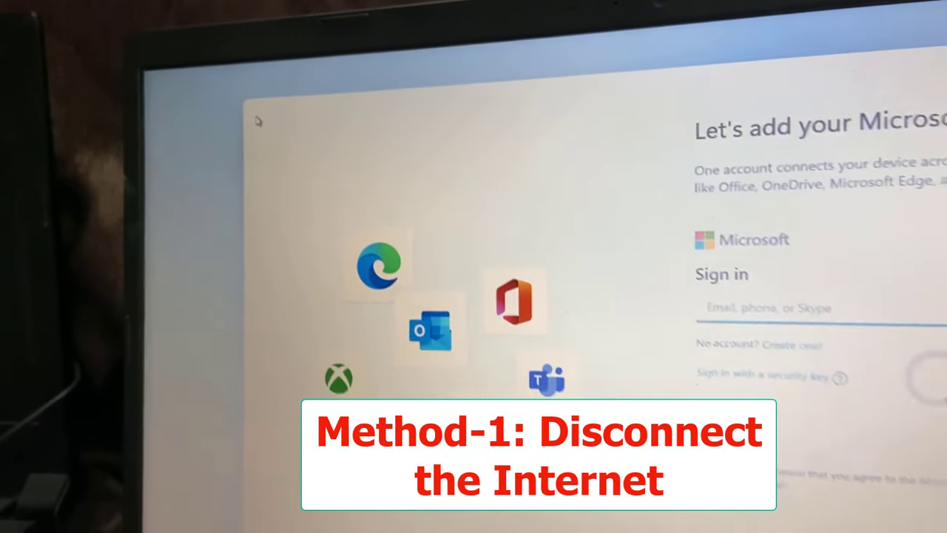
- Try to move on from the Microsoft account sign-in page
{"action": "left_click", "coordinate": [262, 155]}
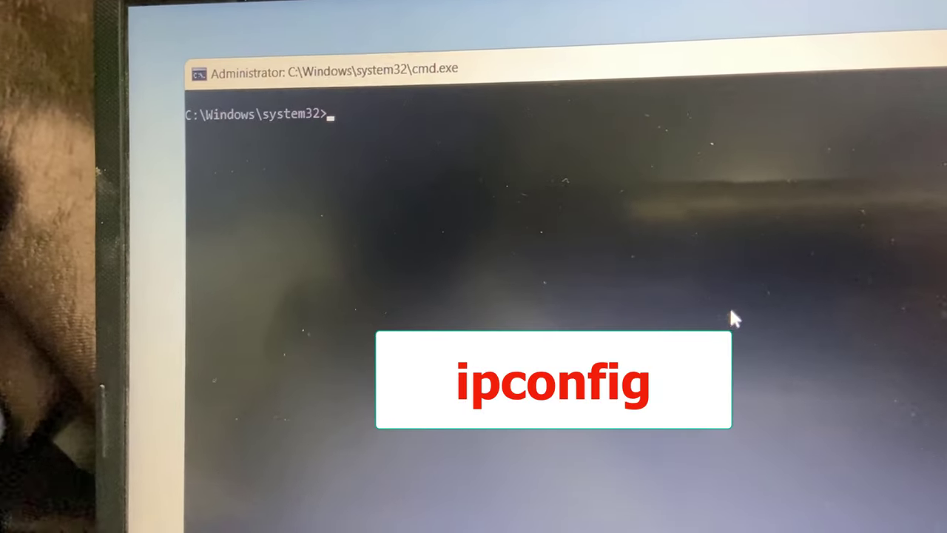
{"action": "type", "text": "ipconfig"}
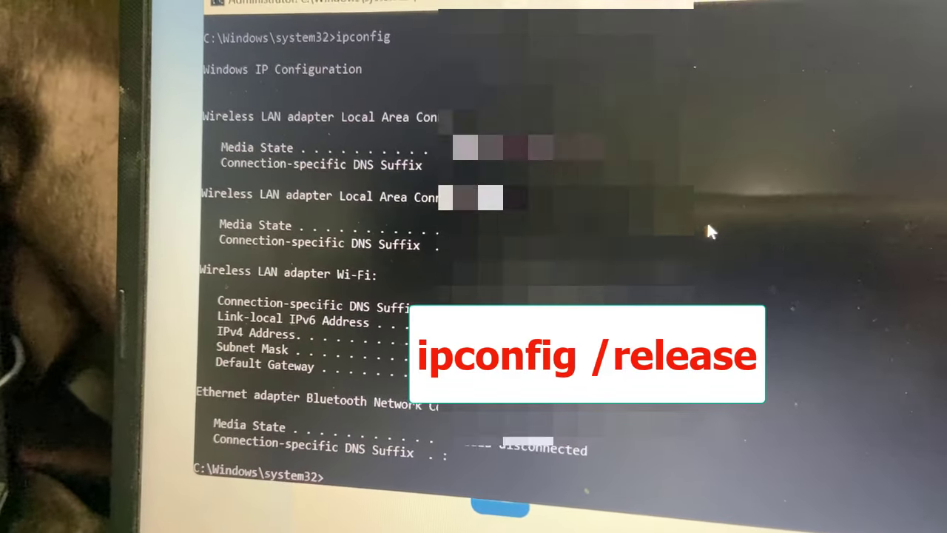
{"action": "type", "text": "ip"}
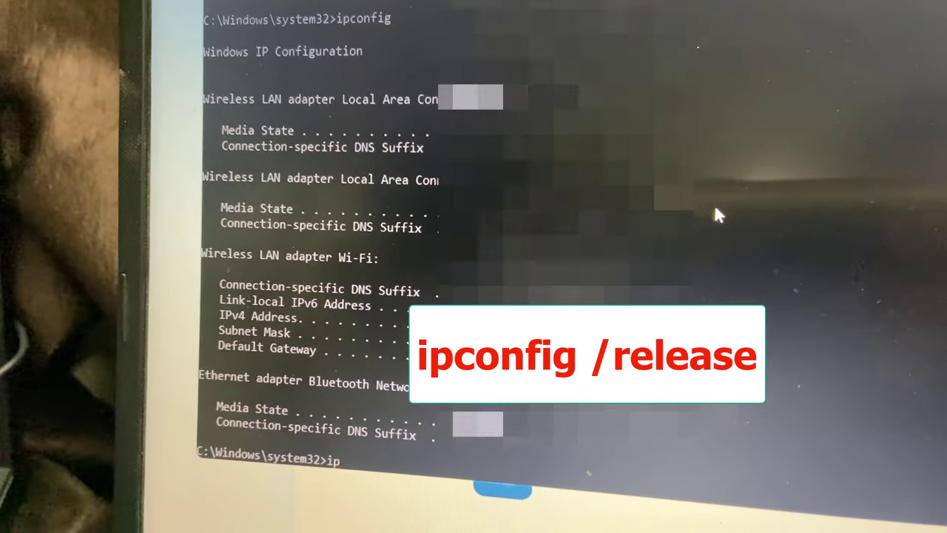
{"action": "type", "text": "confi"}
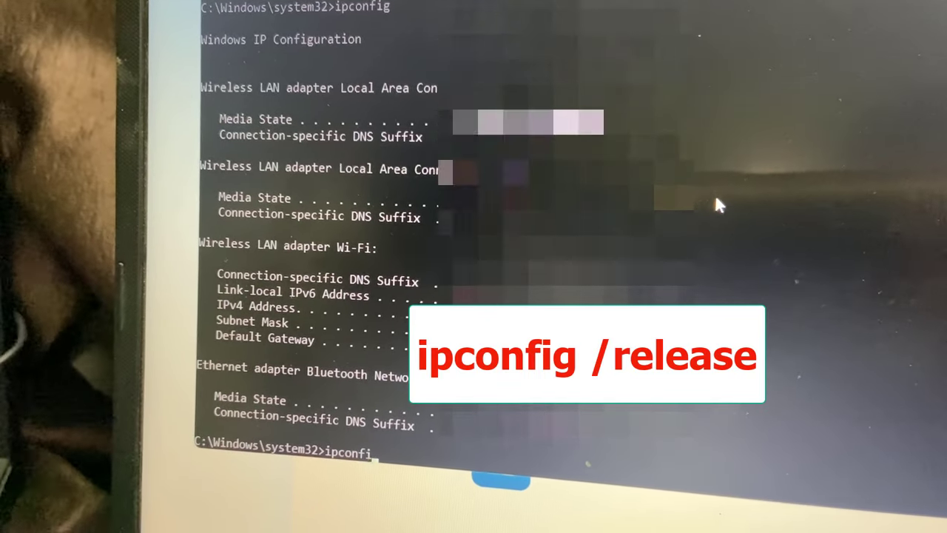
{"action": "type", "text": "g"}
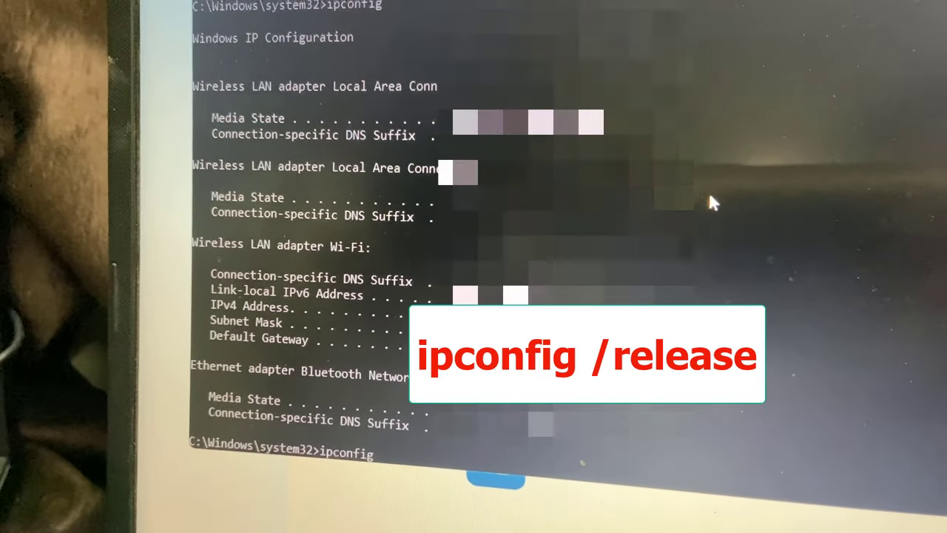
{"action": "type", "text": " /re"}
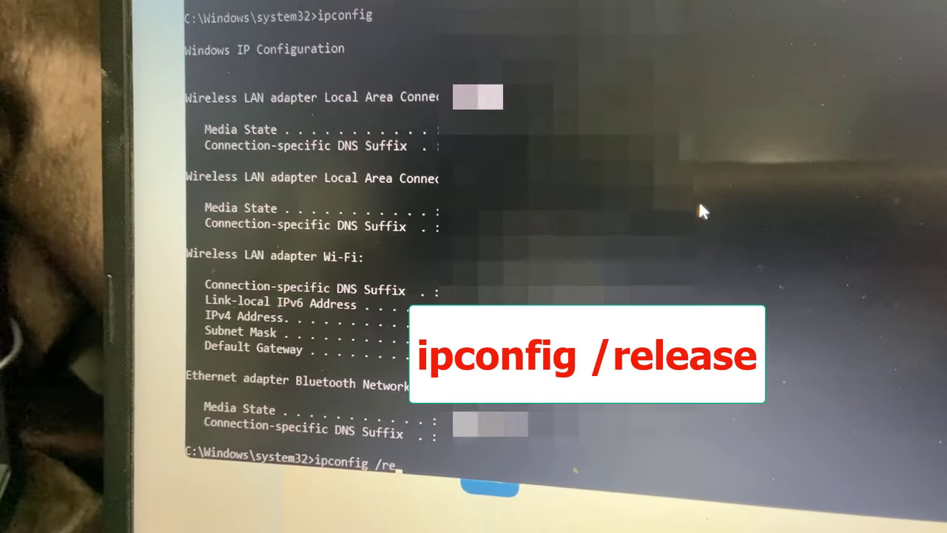
{"action": "type", "text": "leas"}
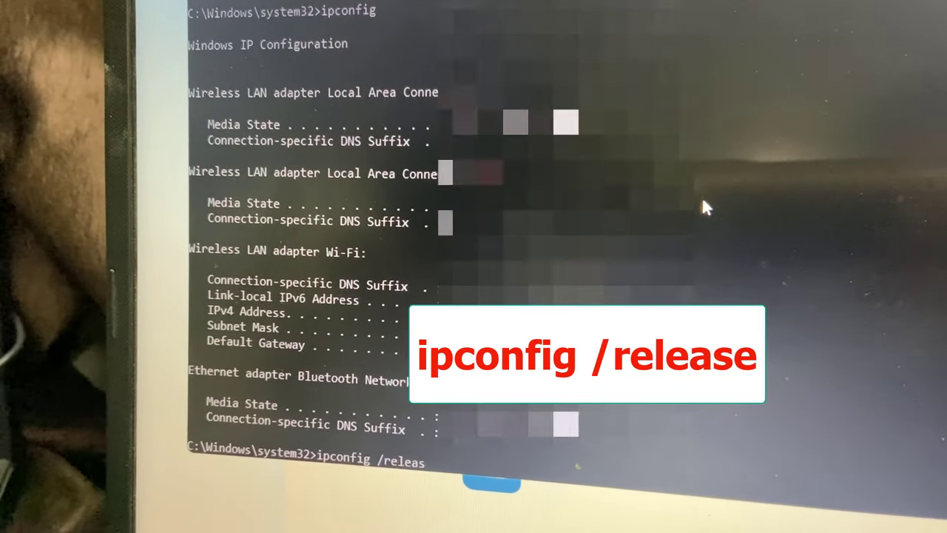
{"action": "type", "text": "e"}
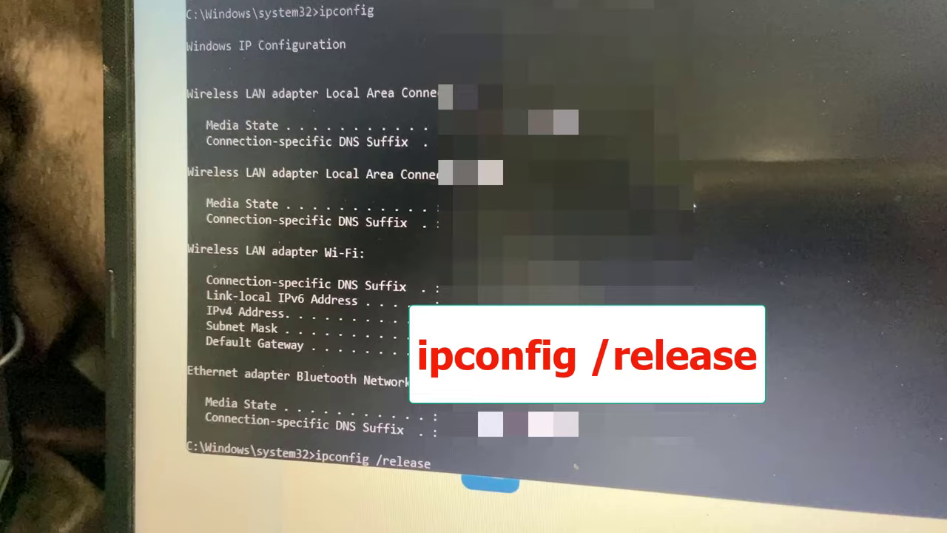
- Run ipconfig /release to drop the Wi-Fi adapter's IPv4 address and go offline
{"action": "key", "text": "Return"}
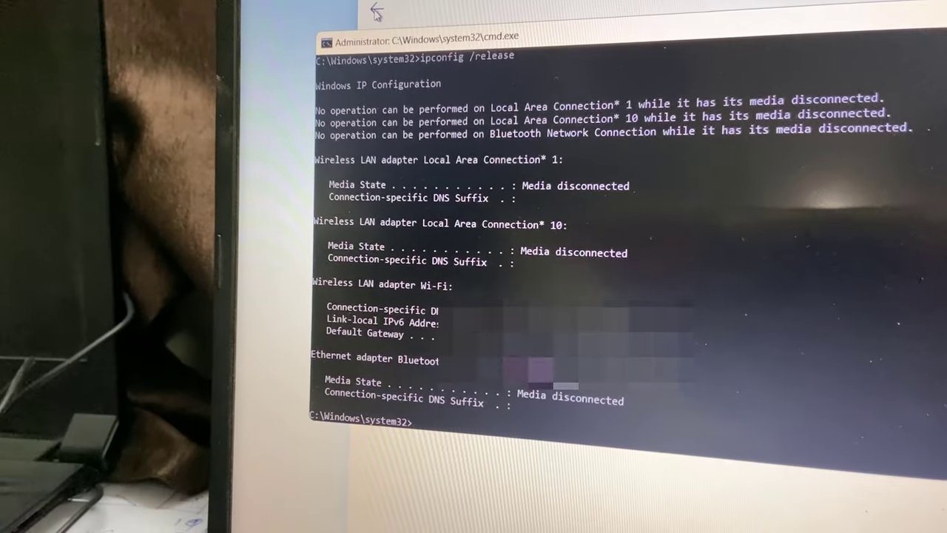
{"action": "type", "text": "ipconf"}
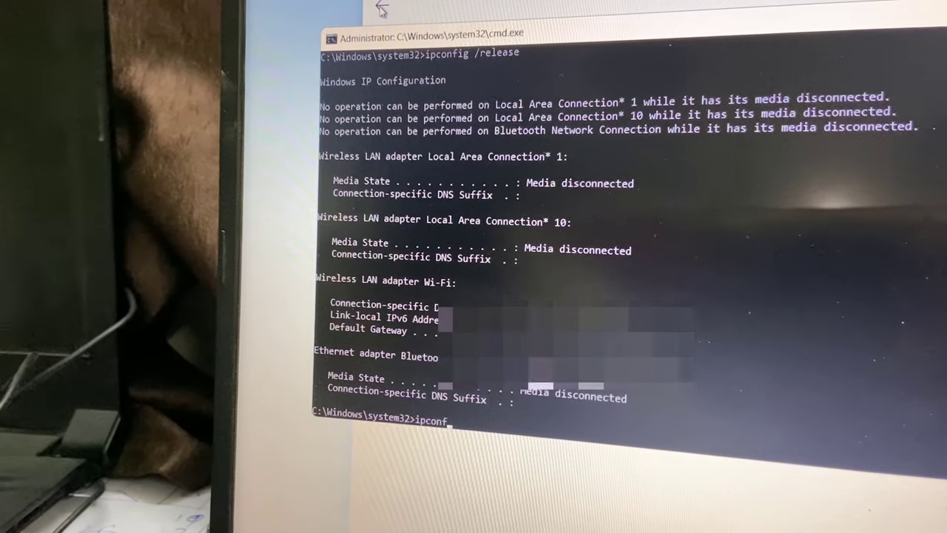
{"action": "type", "text": "ig"}
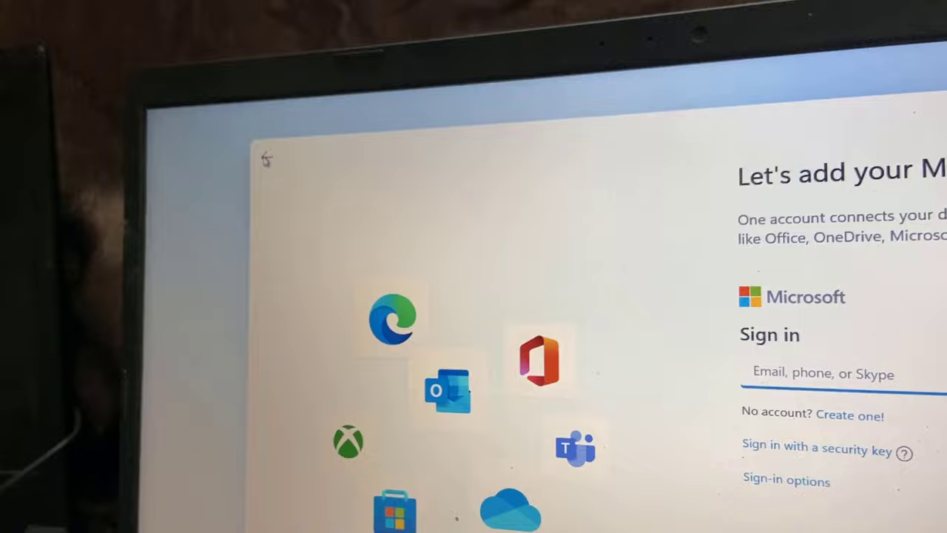
- Go back from the sign-in page and continue setting up the local user named PC
{"action": "left_click", "coordinate": [259, 139]}
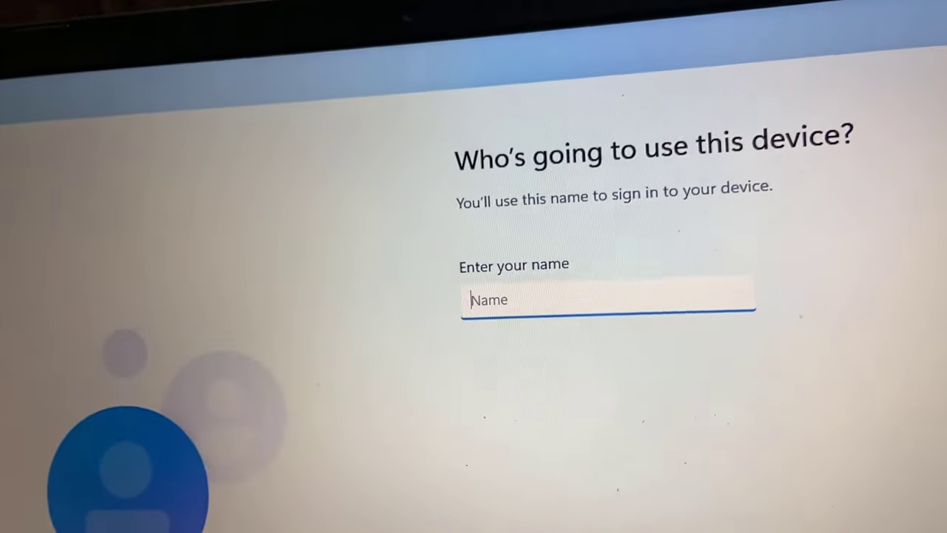
{"action": "left_click", "coordinate": [751, 448]}
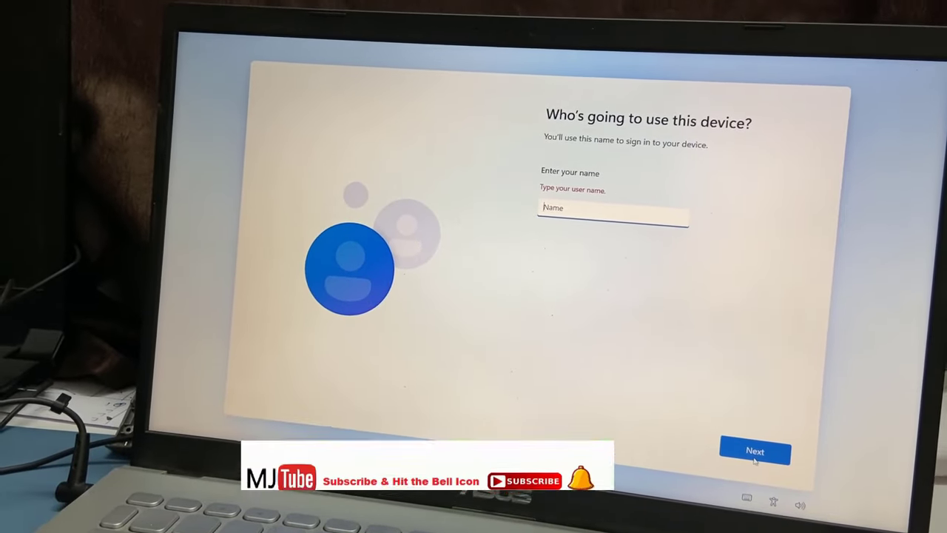
{"action": "type", "text": "PC"}
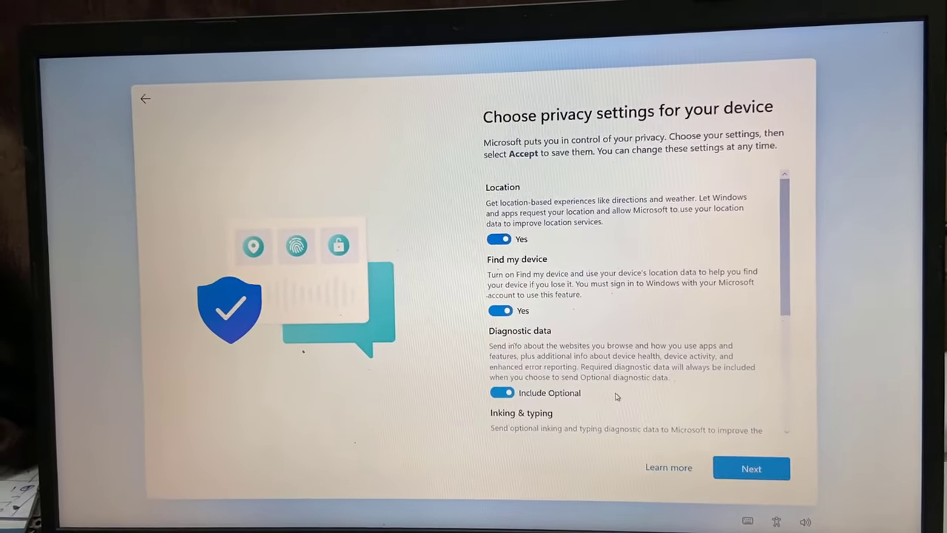
- Turn off the Location privacy toggle to stop sharing the device's location
{"action": "left_click", "coordinate": [499, 239]}
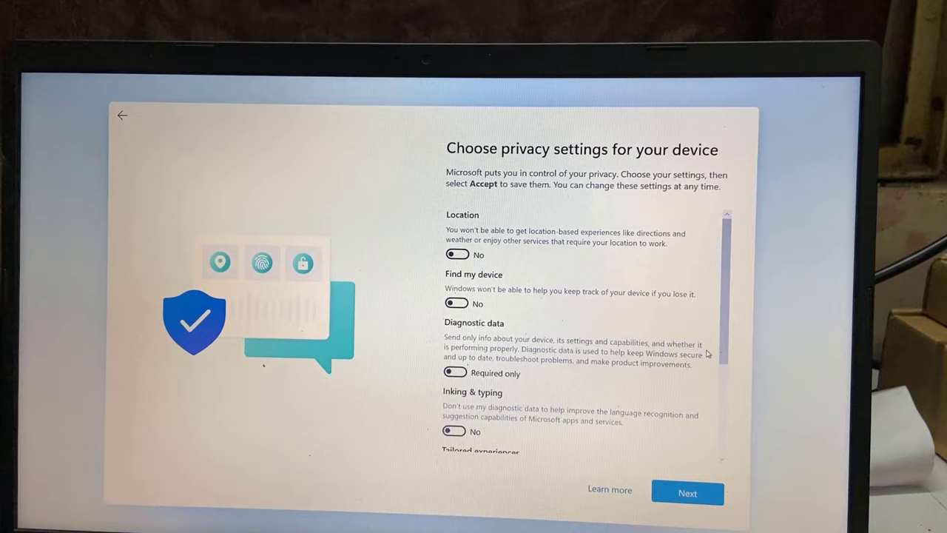
{"action": "scroll", "coordinate": [731, 352], "scroll_direction": "down", "scroll_amount": 5}
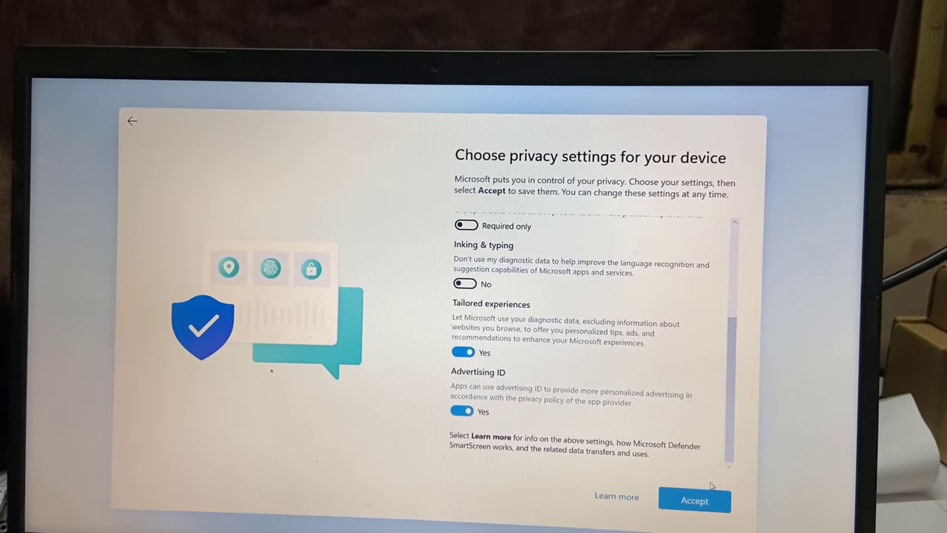